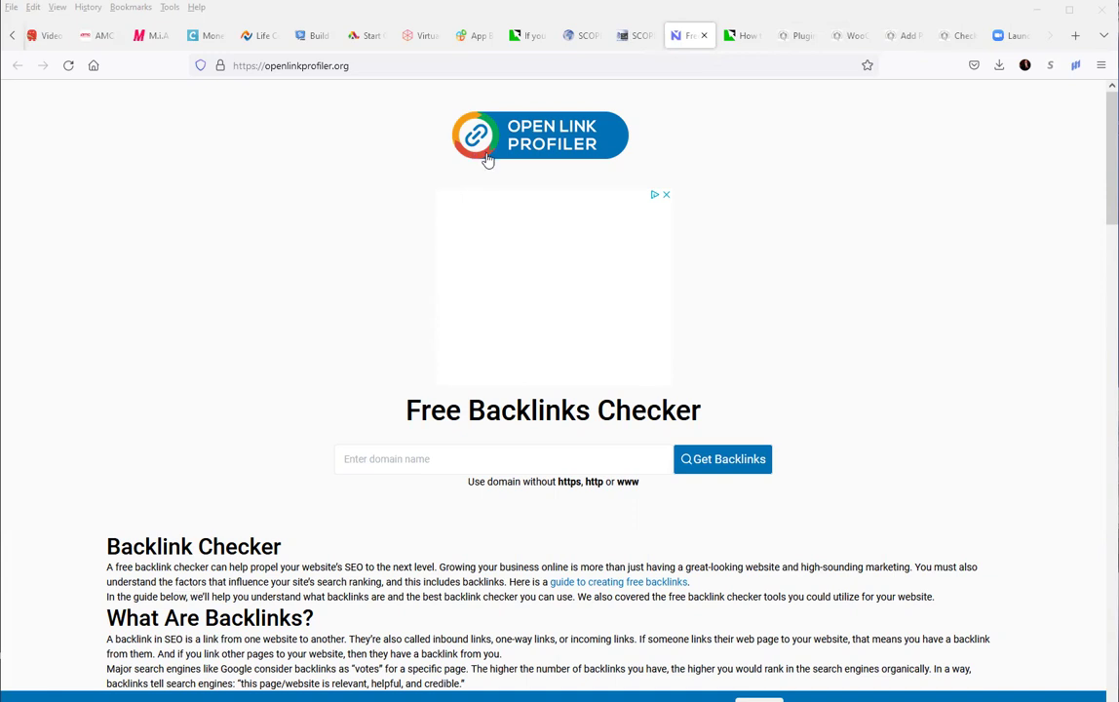
# Enter webstoresltd.com in the backlinks checker and submit it, bringing up the puzzle verification.
pyautogui.click(456, 459)
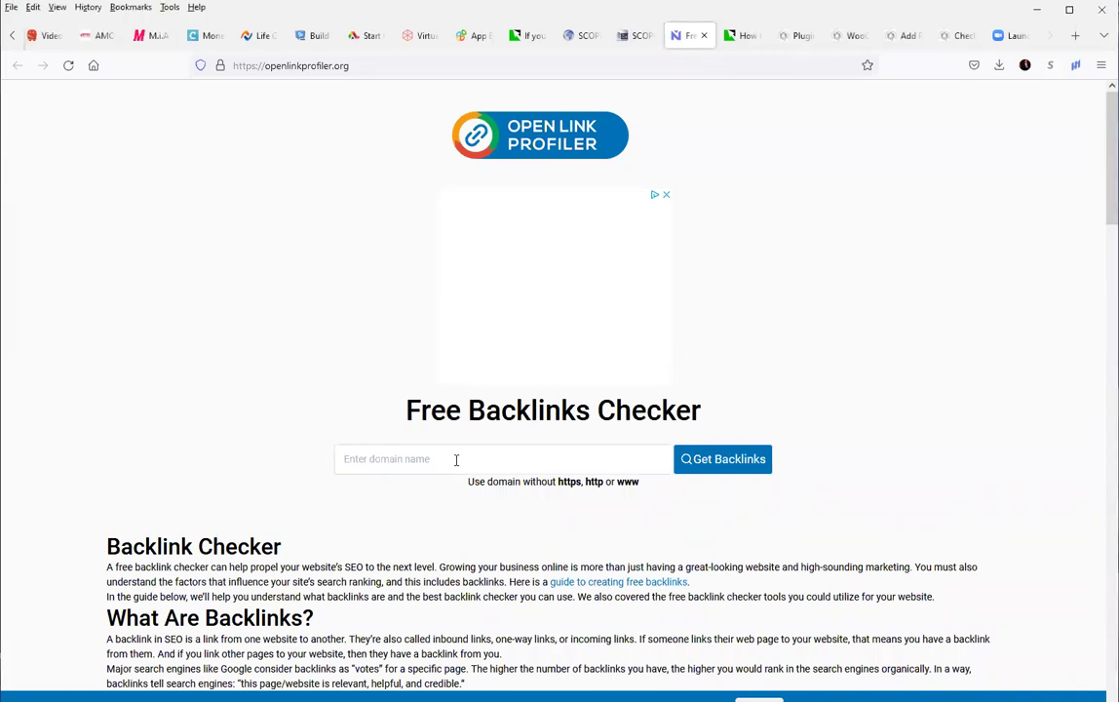
pyautogui.write('w')
pyautogui.write('ebstoresltd.com')
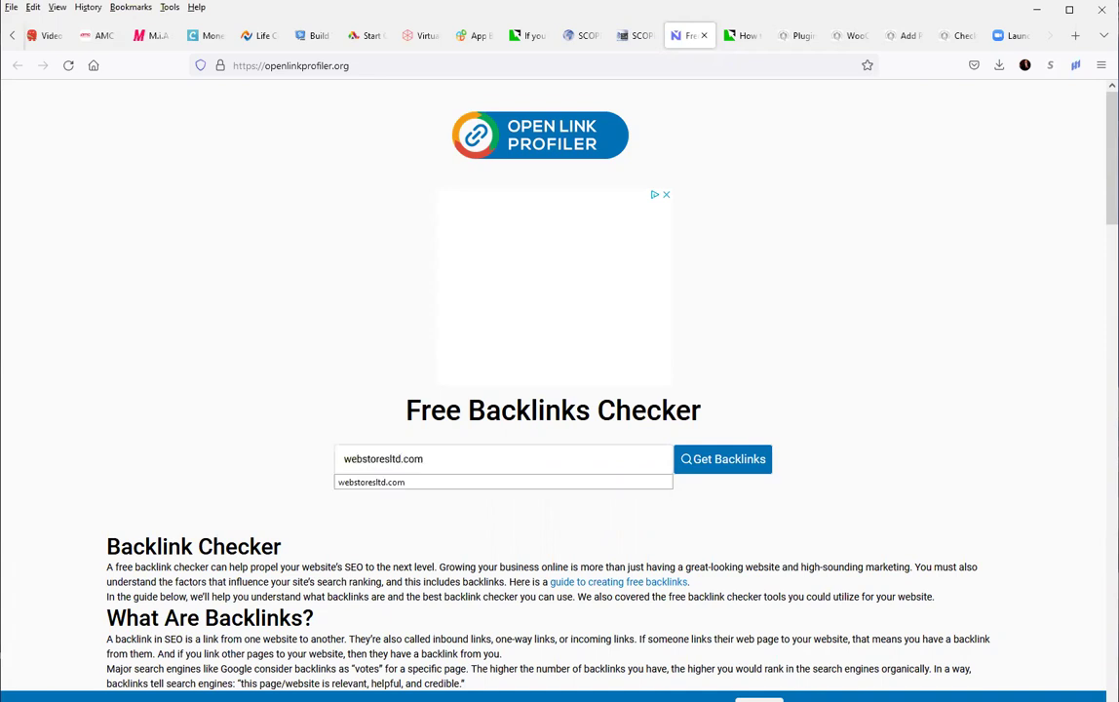
pyautogui.click(714, 461)
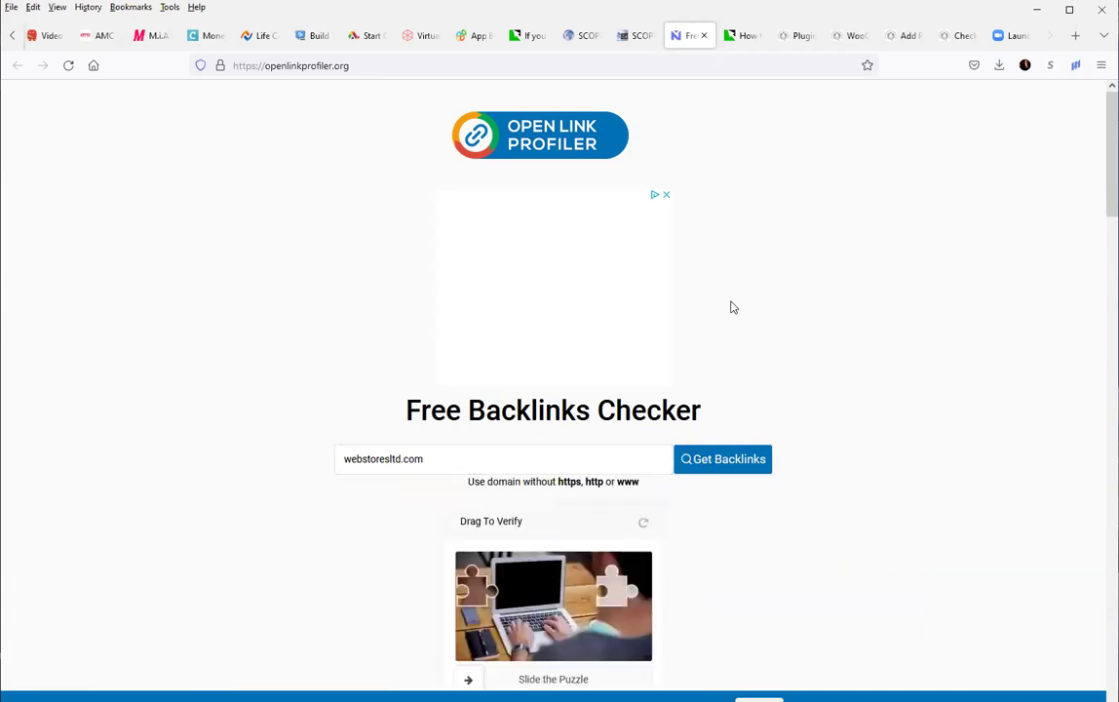
pyautogui.scroll(-2, 735, 310)
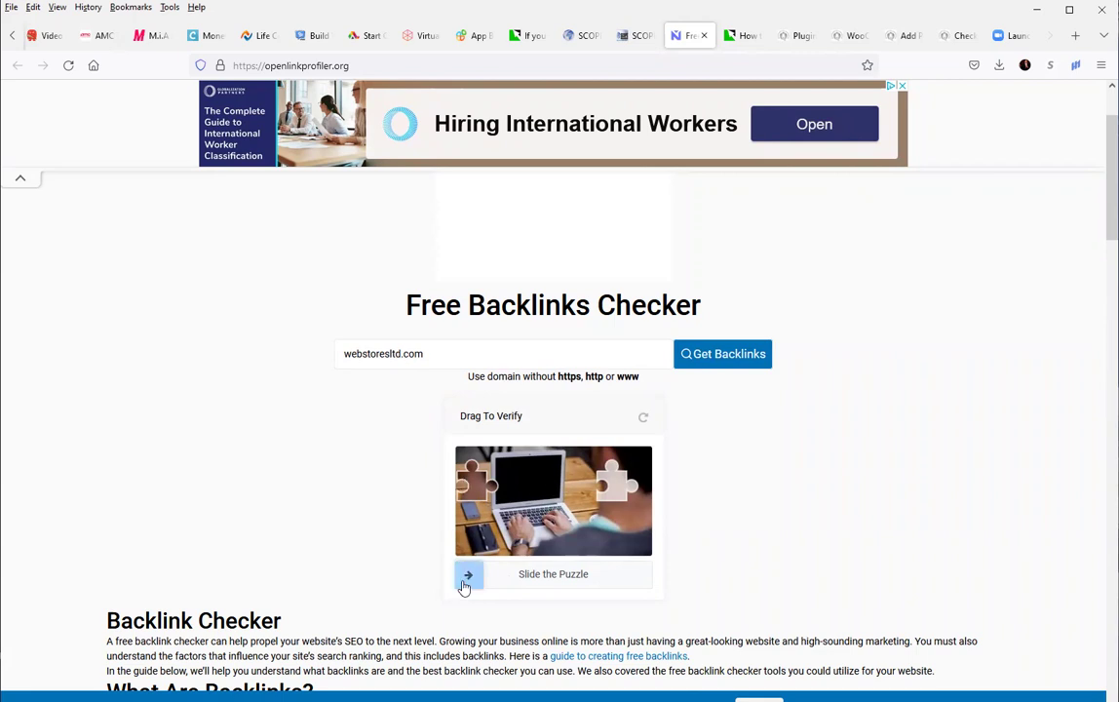
# Solve the slide puzzle to show webstoresltd.com's 10K backlinks, 183 referring domains, B+ rank.
pyautogui.moveTo(468, 575); pyautogui.dragTo(619, 574)
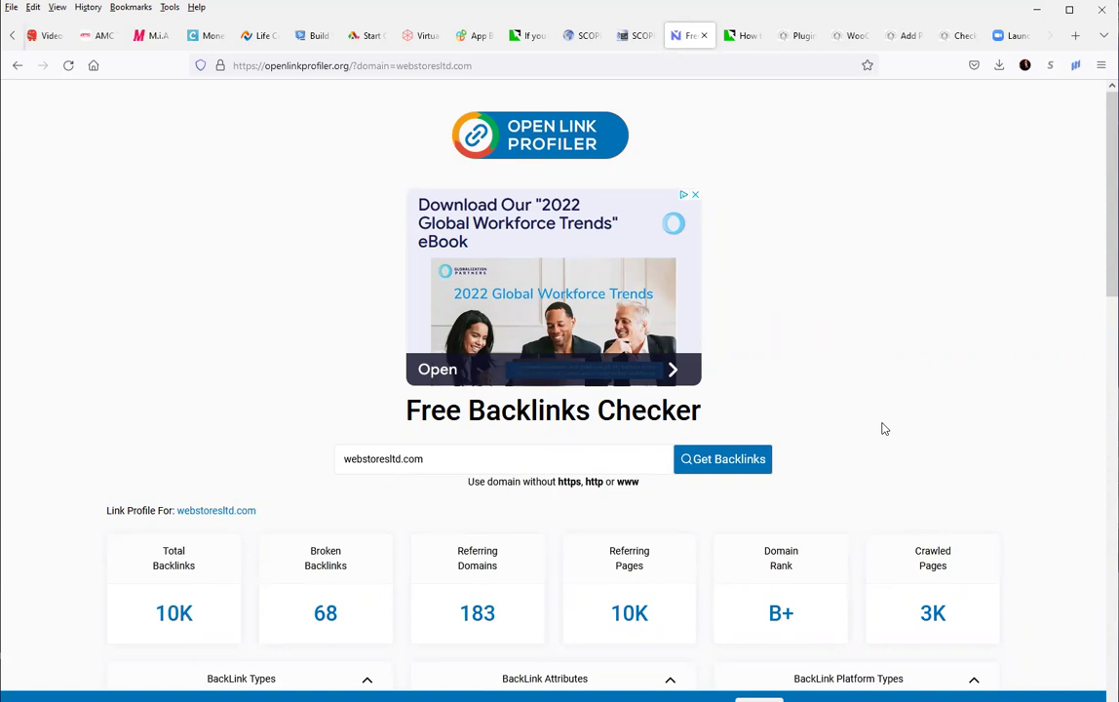
# Scroll past the backlink charts to the BACKLINKS table, where surefiremotors.net is listed first.
pyautogui.scroll(-2, 858, 370)
pyautogui.scroll(-1, 848, 399)
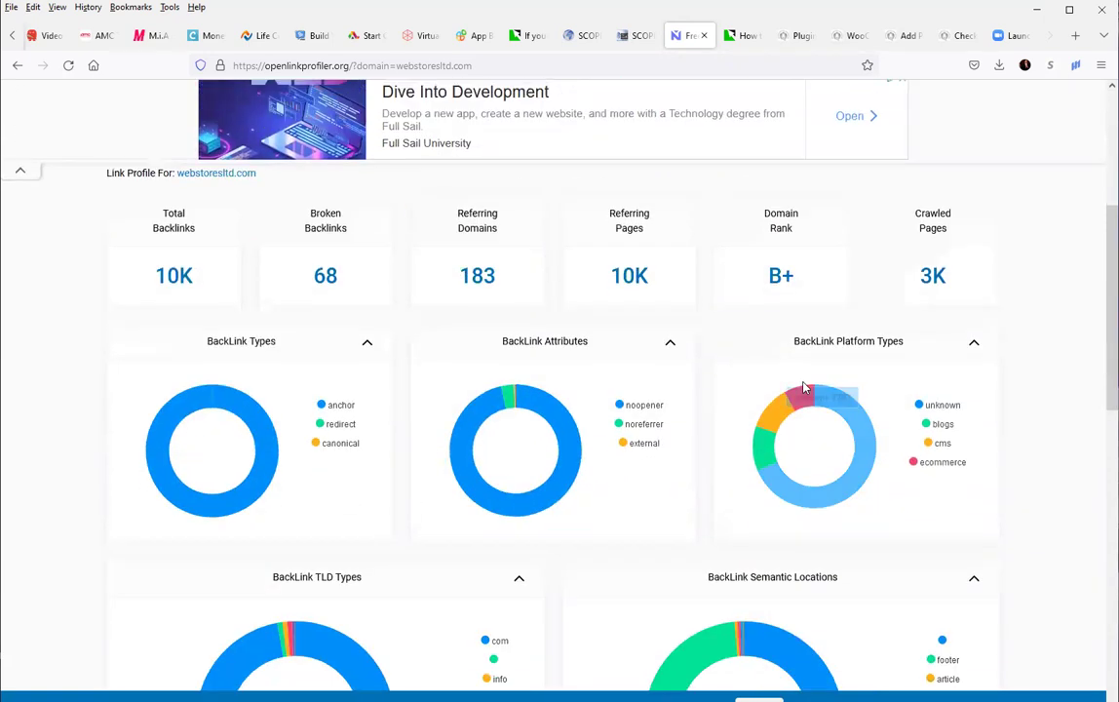
pyautogui.scroll(-1, 773, 382)
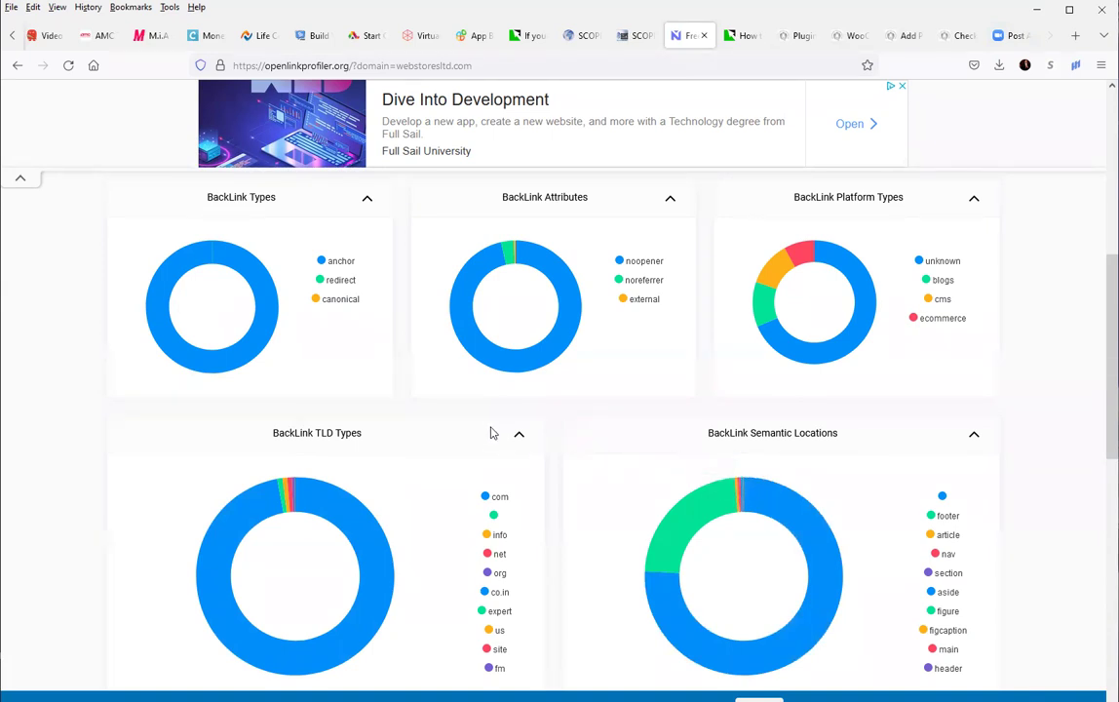
pyautogui.scroll(3, 487, 426)
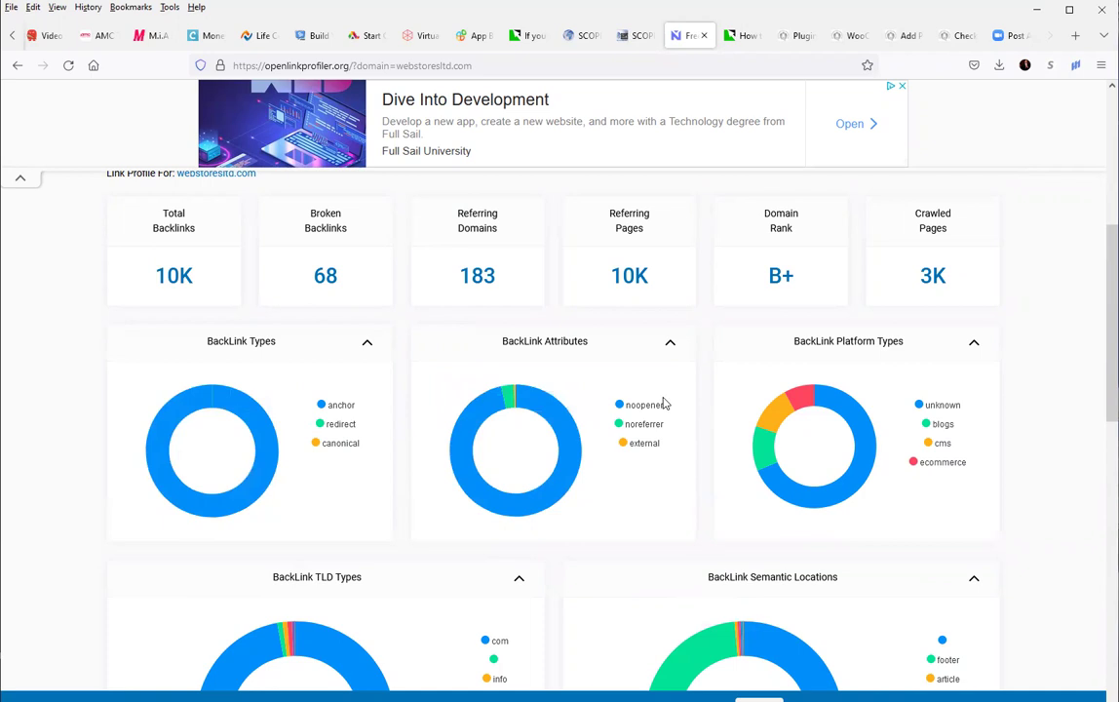
pyautogui.scroll(-4, 643, 401)
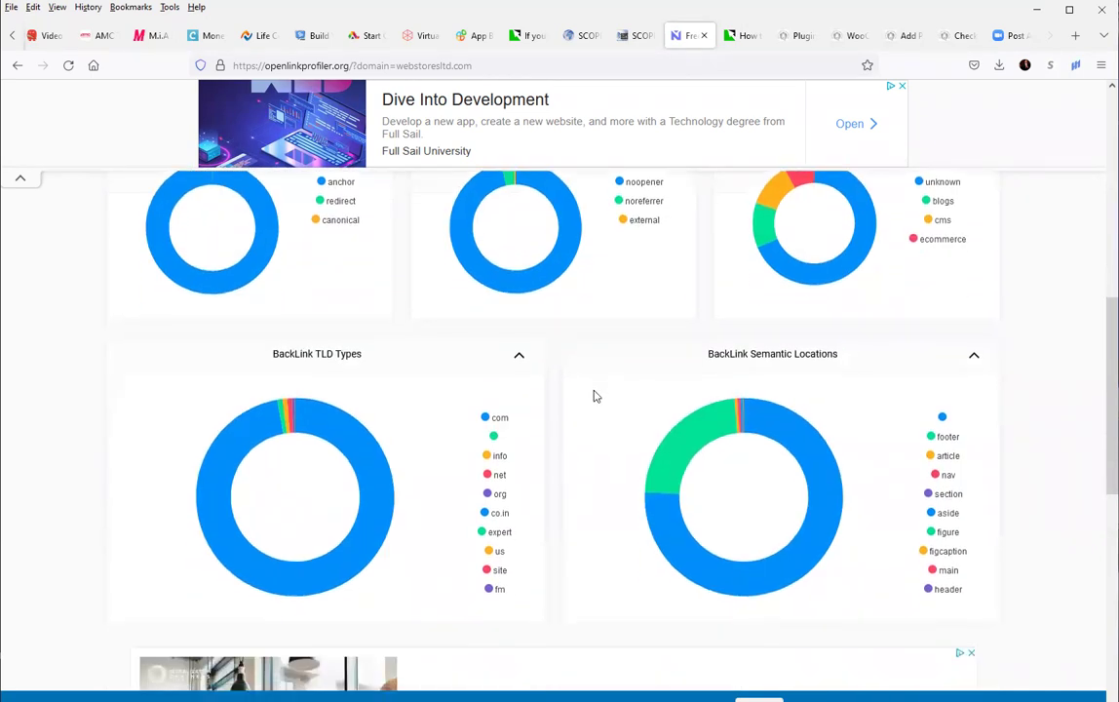
pyautogui.scroll(-5, 594, 394)
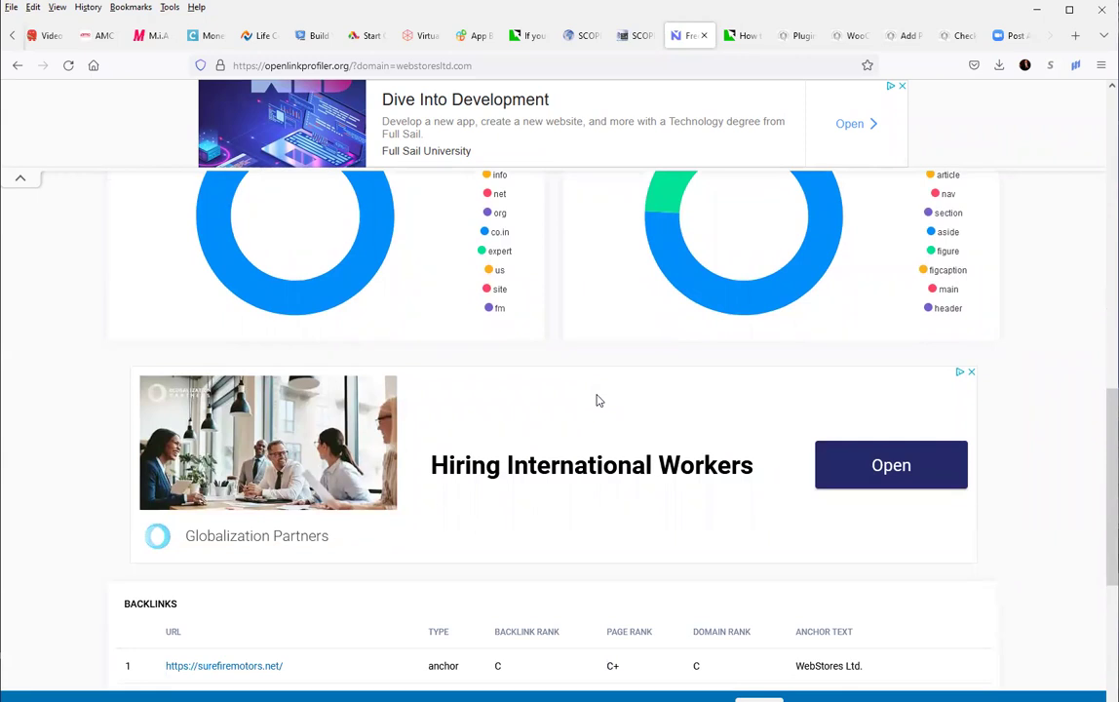
pyautogui.scroll(-3, 596, 399)
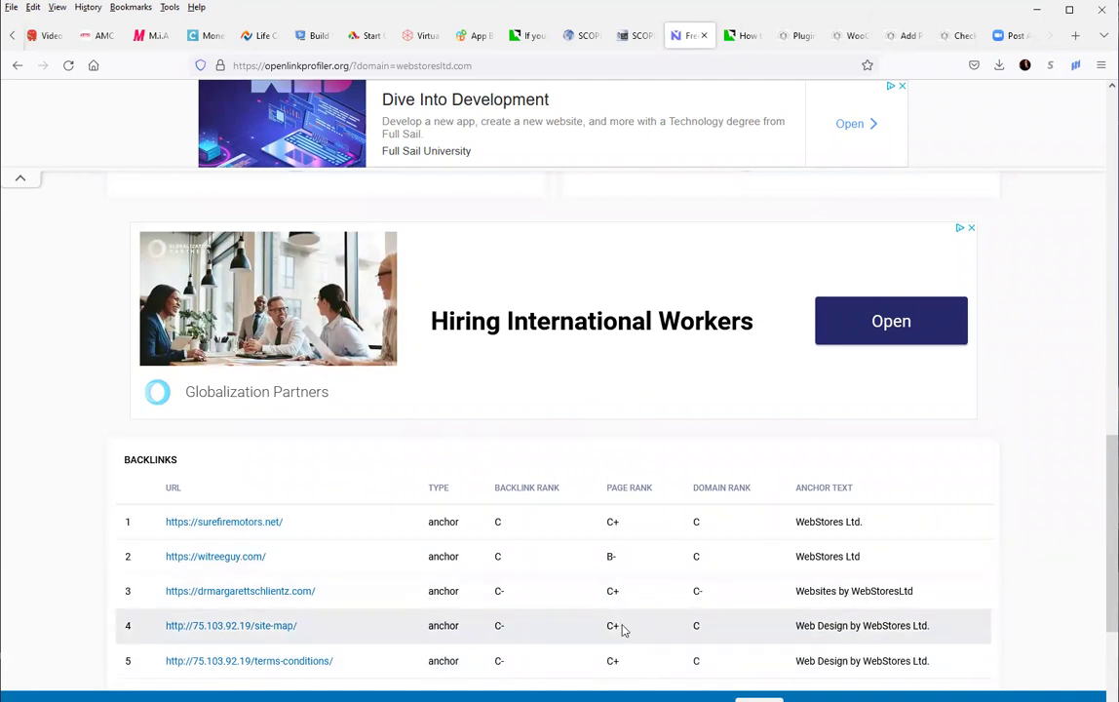
pyautogui.scroll(1, 612, 507)
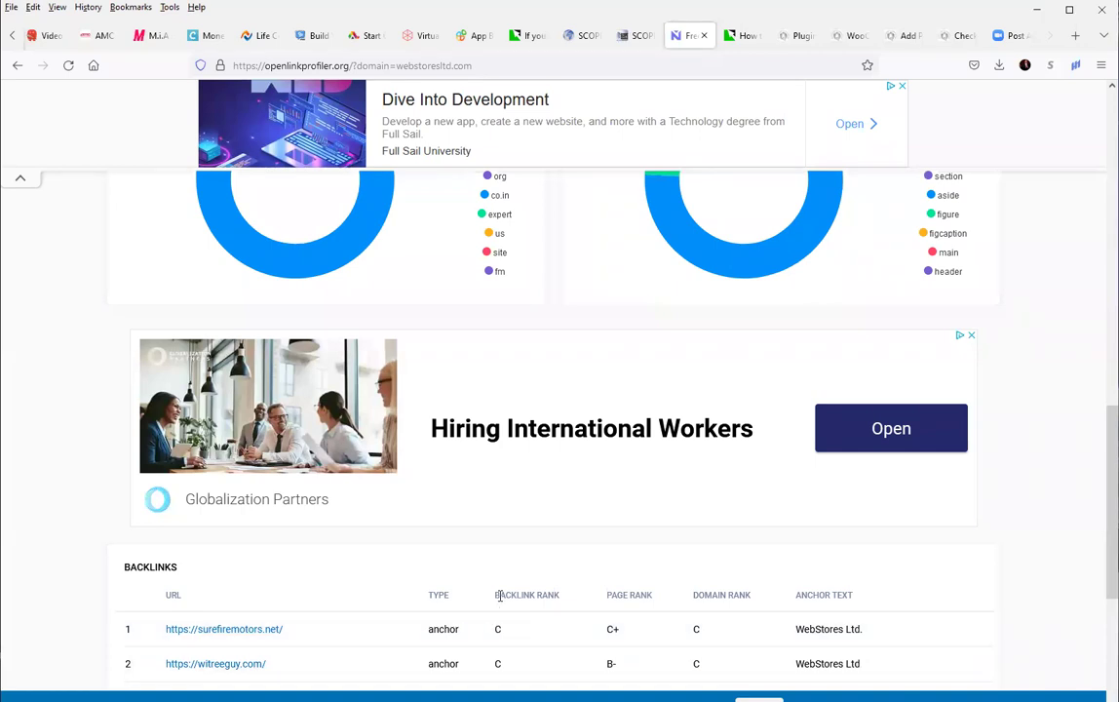
pyautogui.scroll(2, 516, 551)
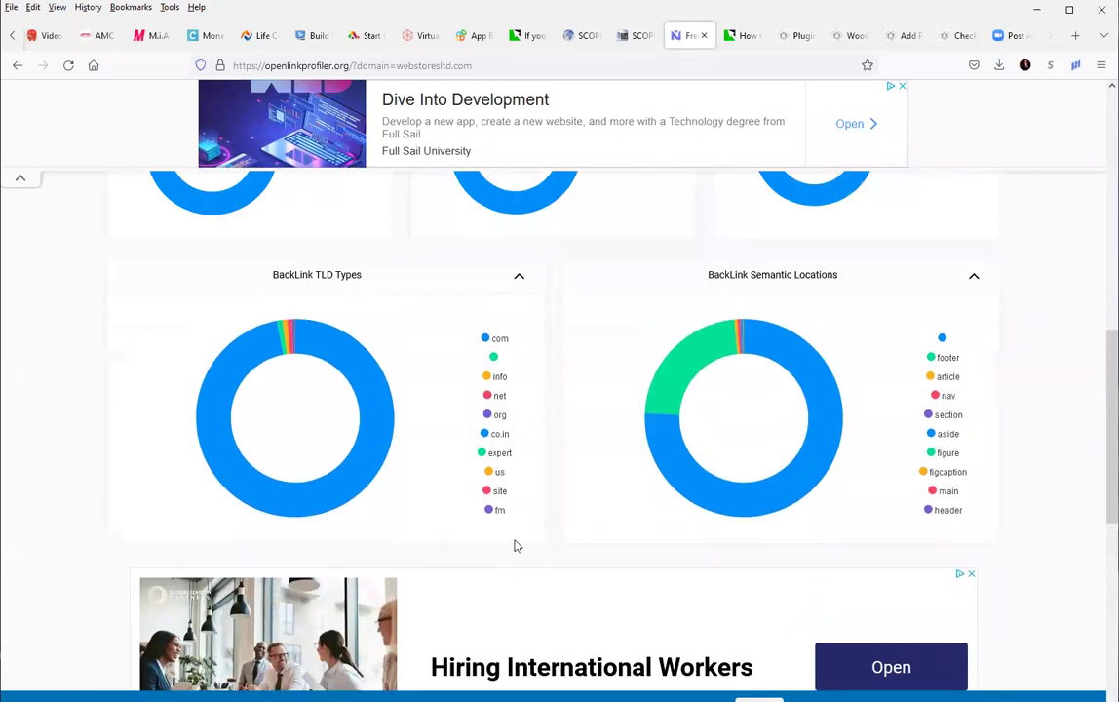
pyautogui.scroll(2, 516, 544)
pyautogui.scroll(1, 516, 545)
pyautogui.scroll(2, 516, 546)
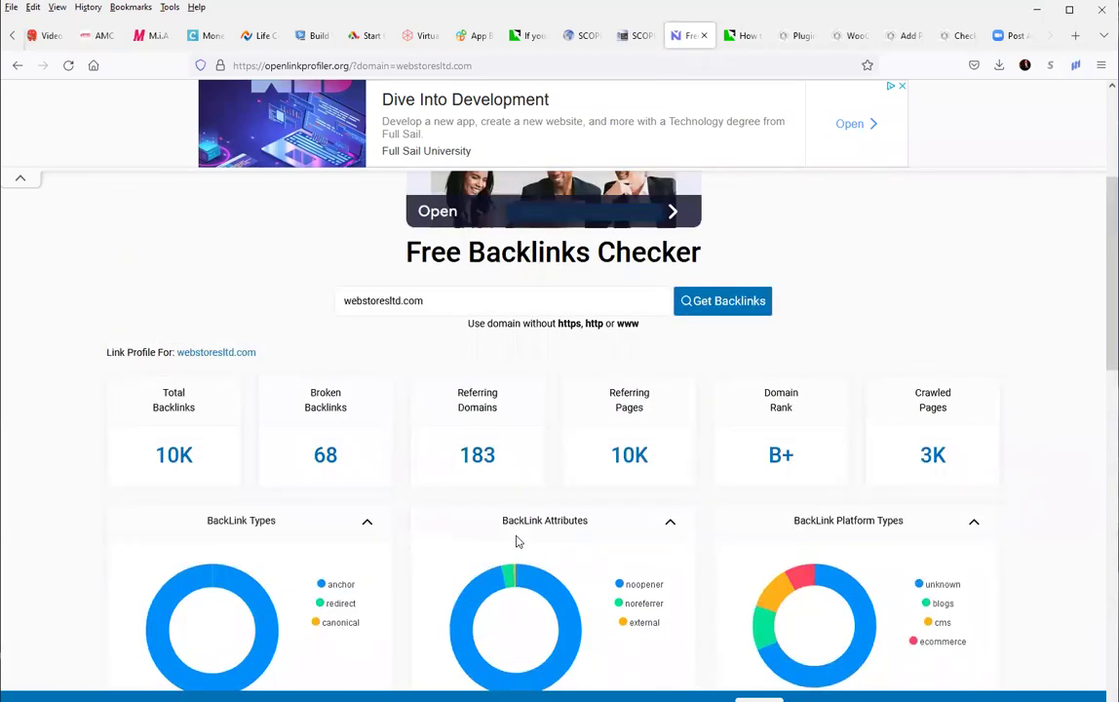
# Replace webstoresltd with youtube, submit and pass the puzzle to show 37G backlinks, A+ rank.
pyautogui.scroll(2, 477, 506)
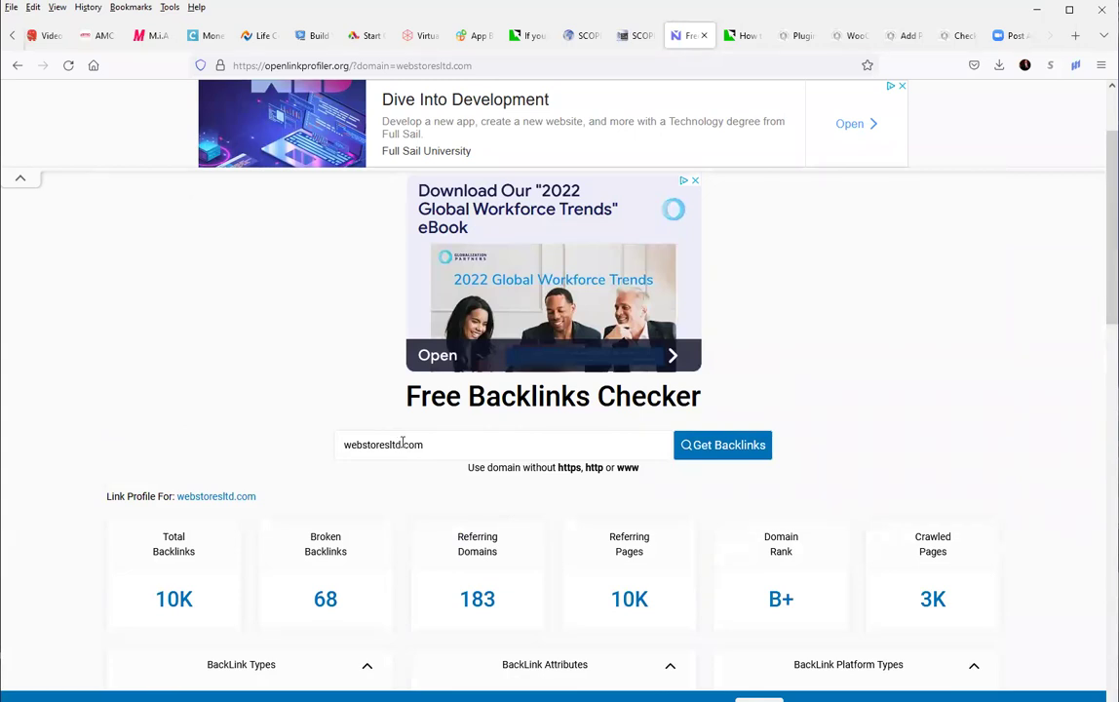
pyautogui.moveTo(400, 444); pyautogui.dragTo(310, 449)
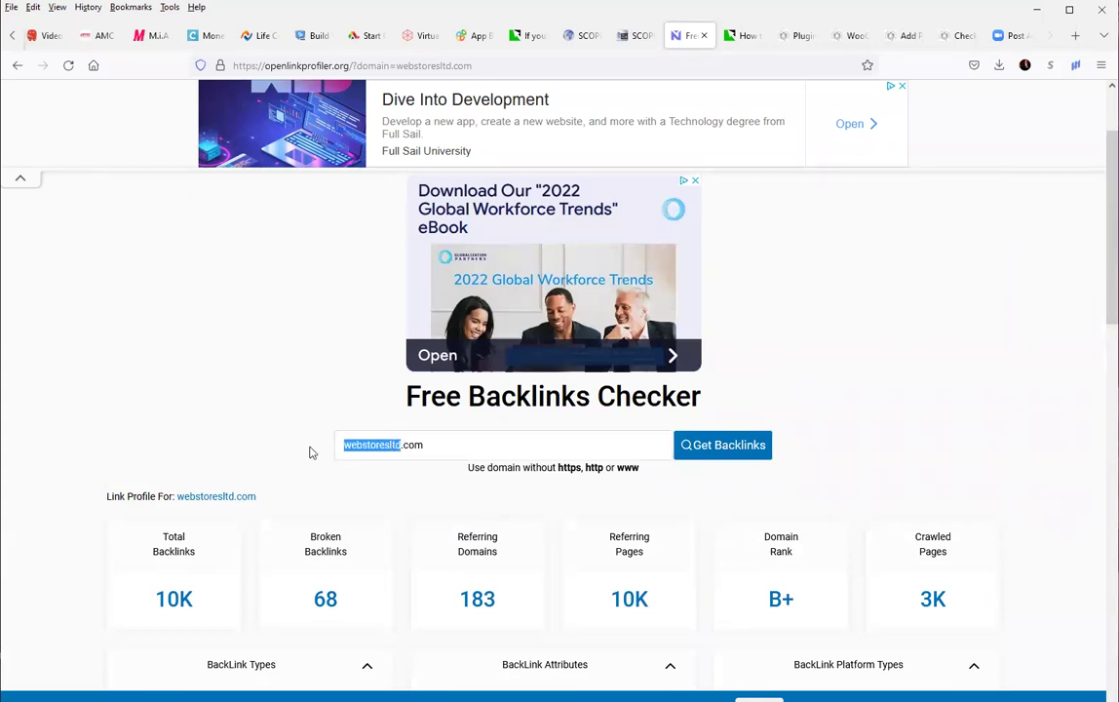
pyautogui.write('youtub')
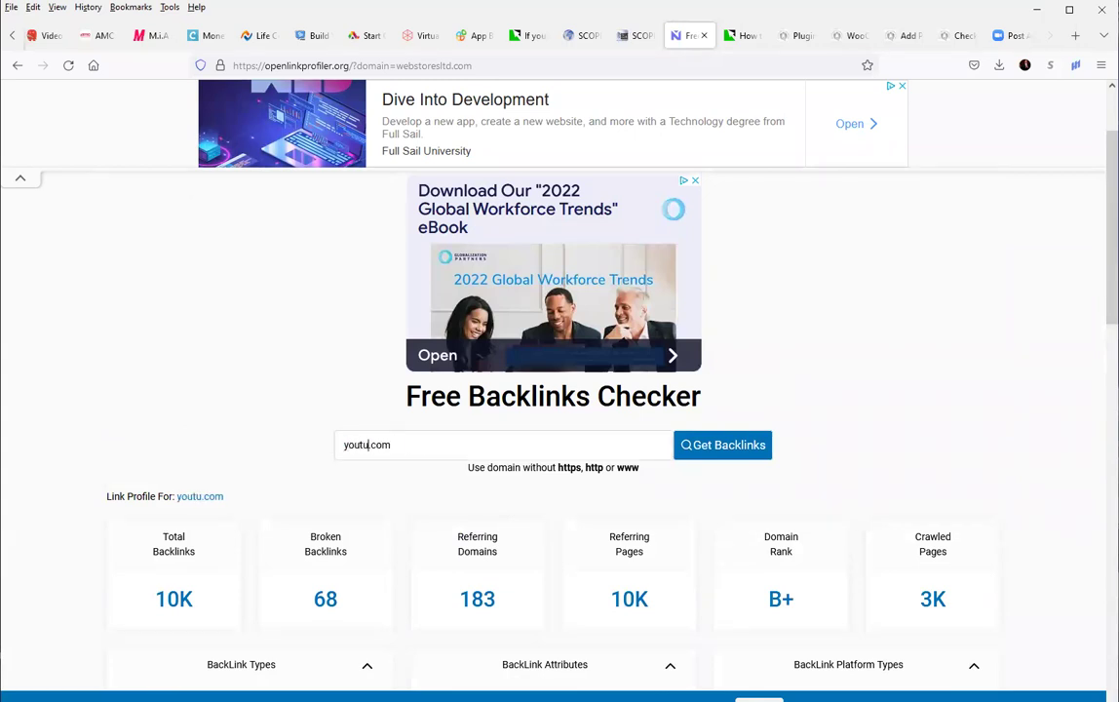
pyautogui.write('e')
pyautogui.click(708, 449)
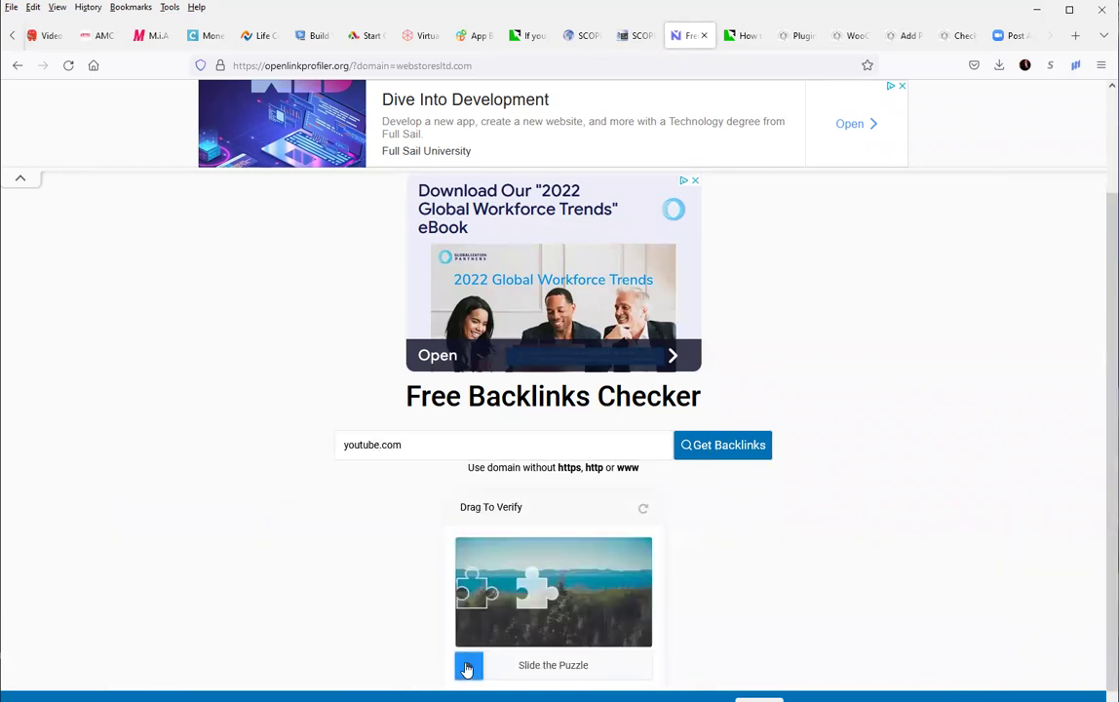
pyautogui.moveTo(468, 665); pyautogui.dragTo(531, 670)
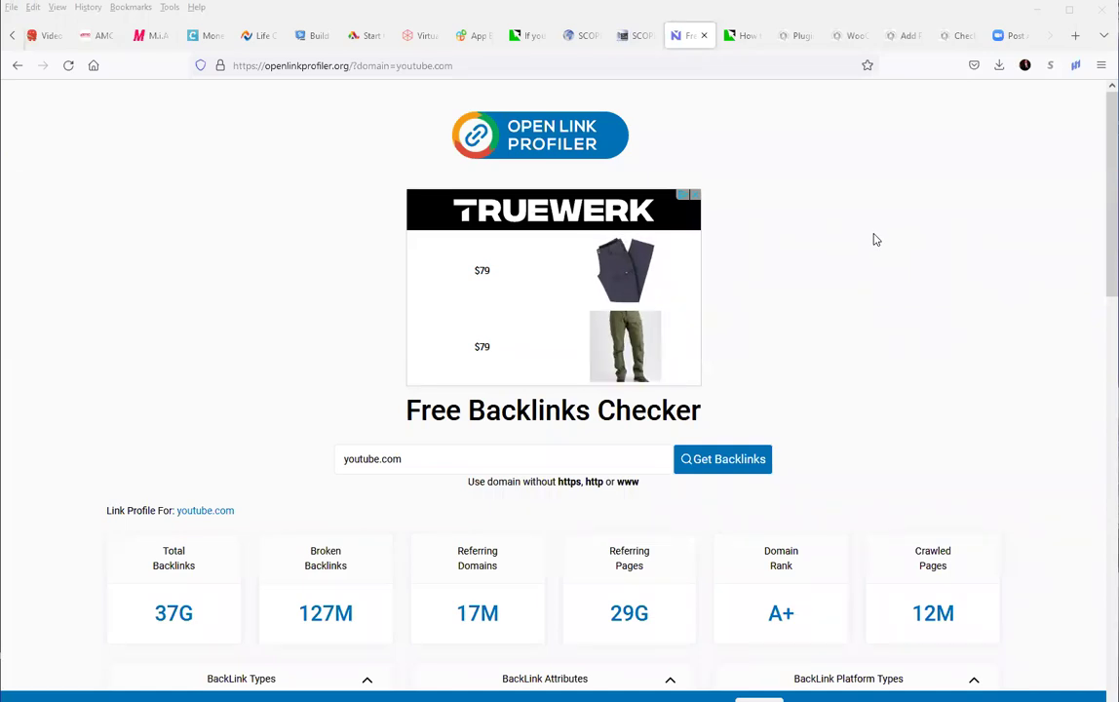
pyautogui.scroll(-2, 877, 249)
pyautogui.scroll(-2, 880, 259)
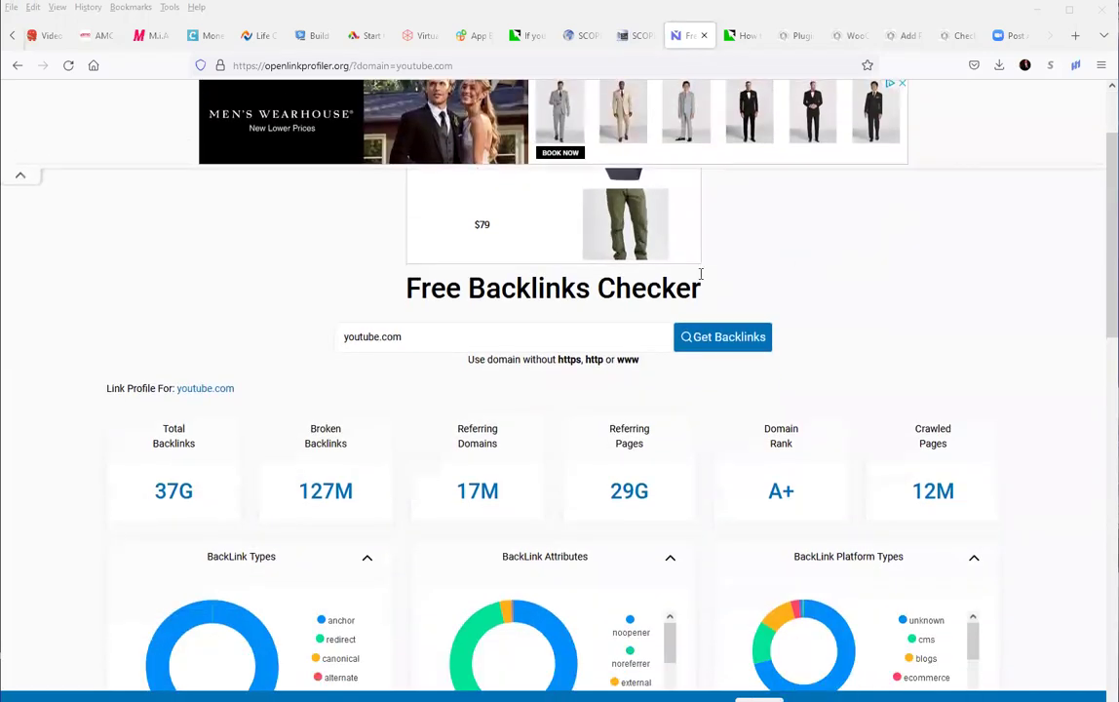